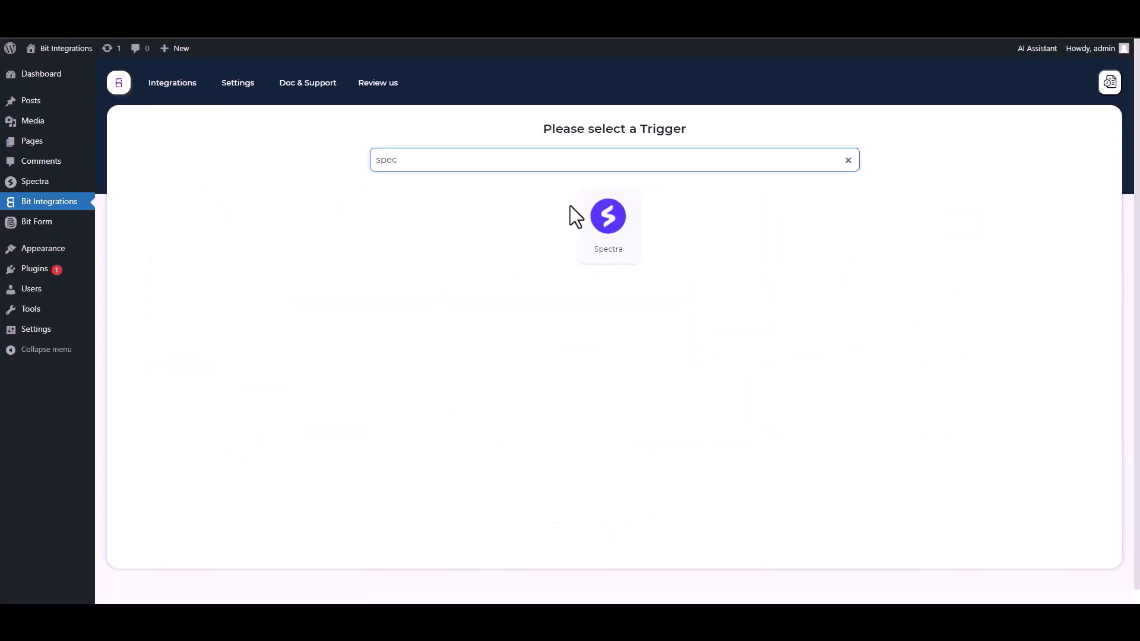
Pick the Spectra card as the trigger and start fetching its form submission data.
click(605, 224)
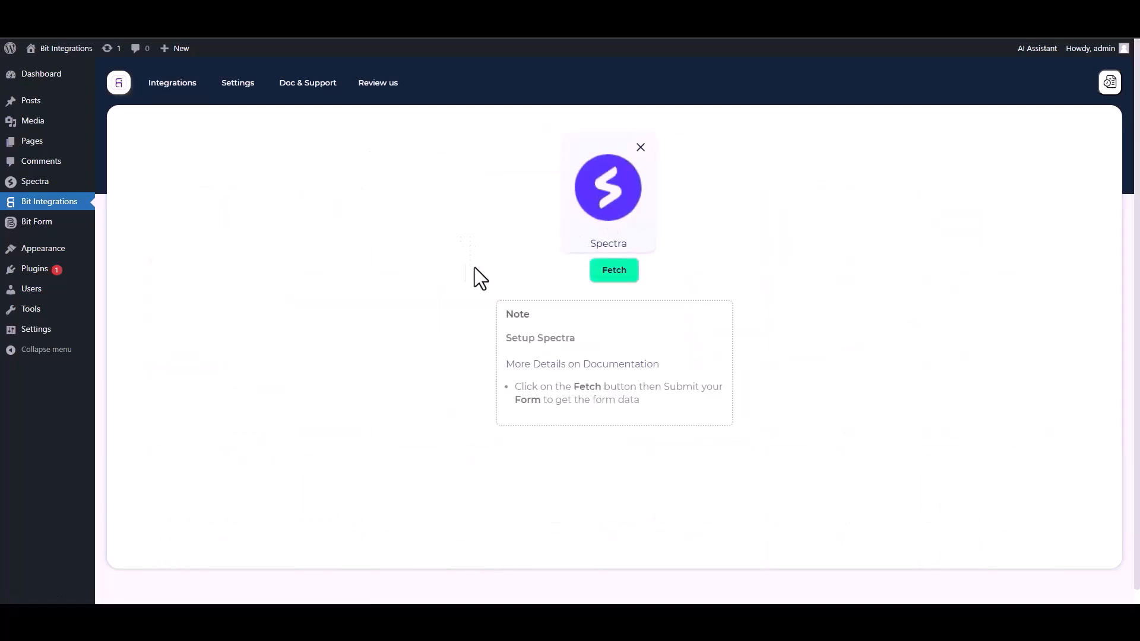
click(613, 271)
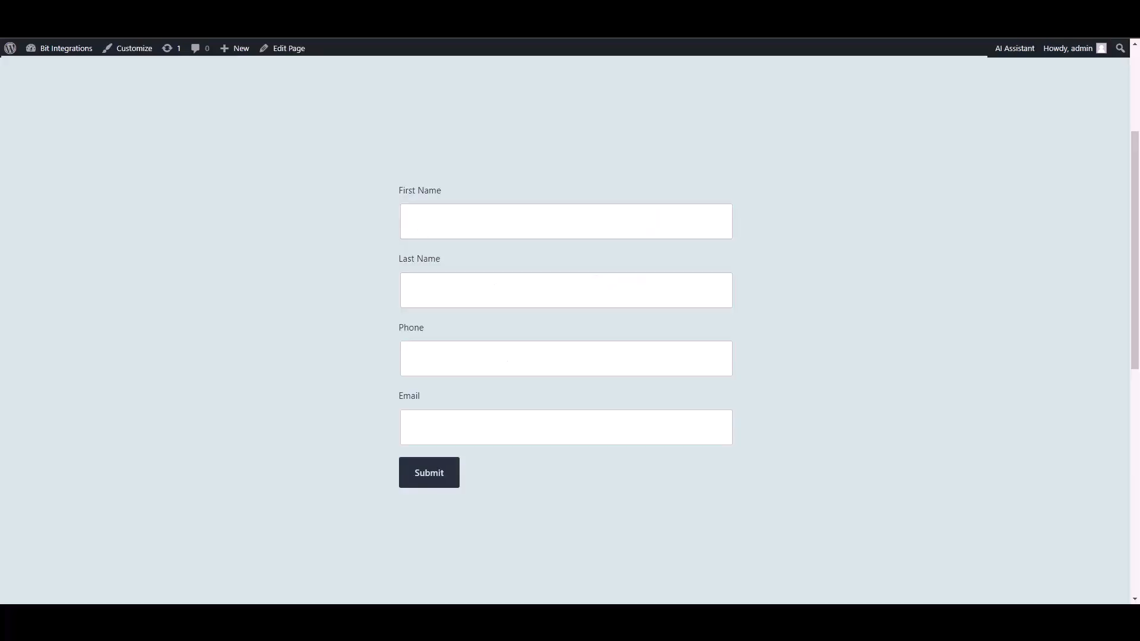
Submit a form entry with first name 'test', last name 'test2', a test phone number and a test email.
text(ye)
key(BackSpace)
key(BackSpace)
text(test)
key(Tab)
text(test1)
key(BackSpace)
text(2)
click(613, 351)
text(5515456)
click(642, 429)
text(test@gmail.com)
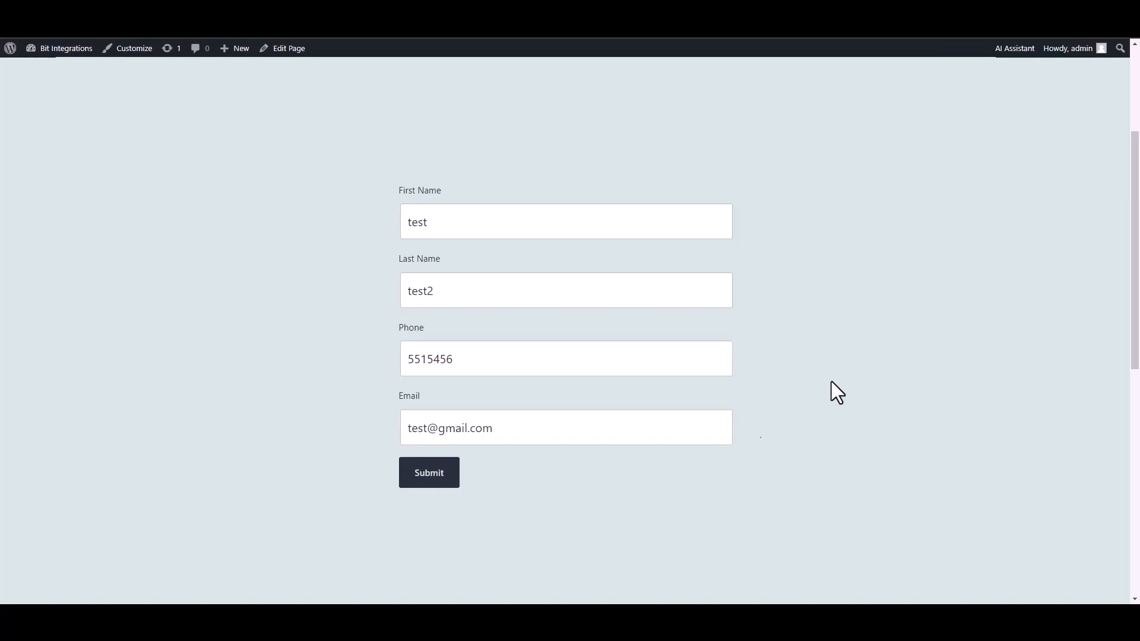
click(424, 478)
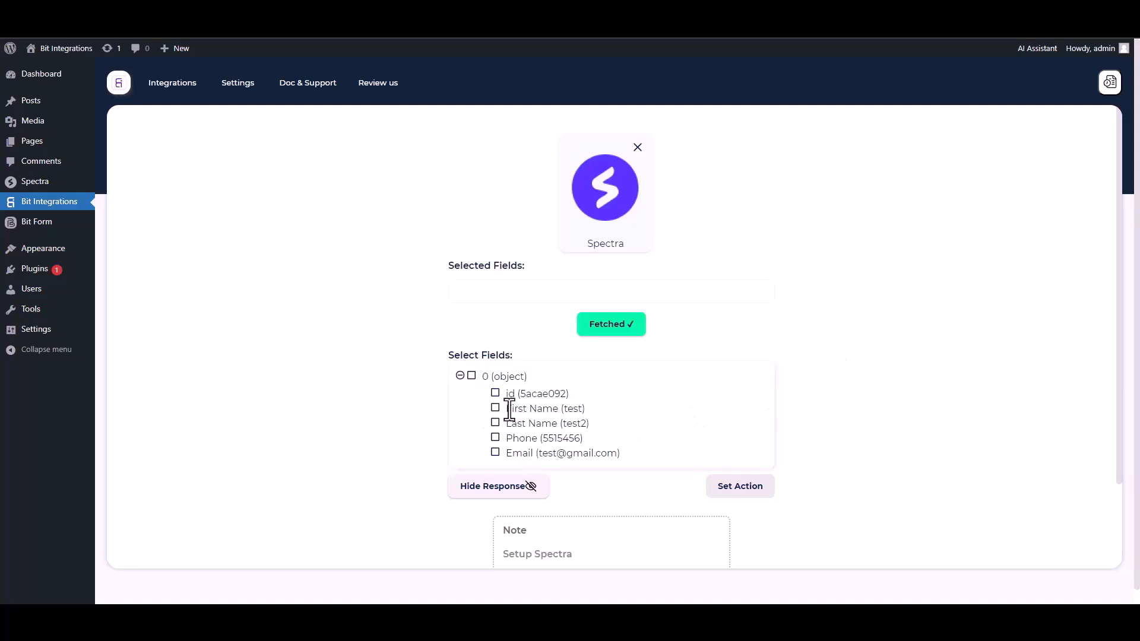
Tick the id, First Name, Last Name, Phone and Email checkboxes under Select Fields.
click(495, 393)
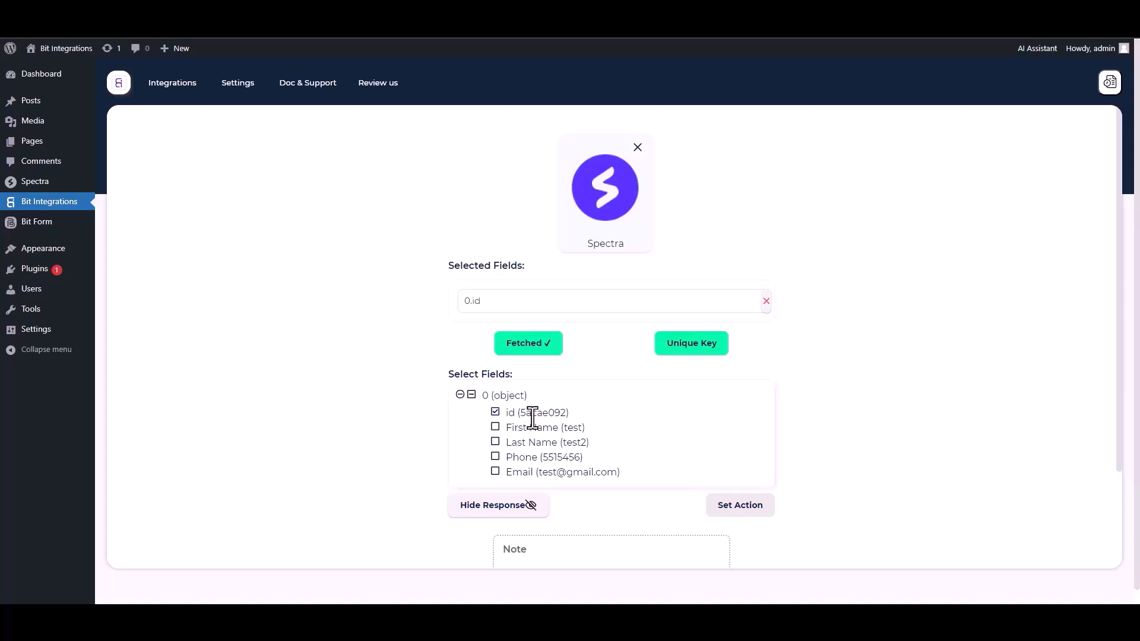
click(496, 427)
click(497, 473)
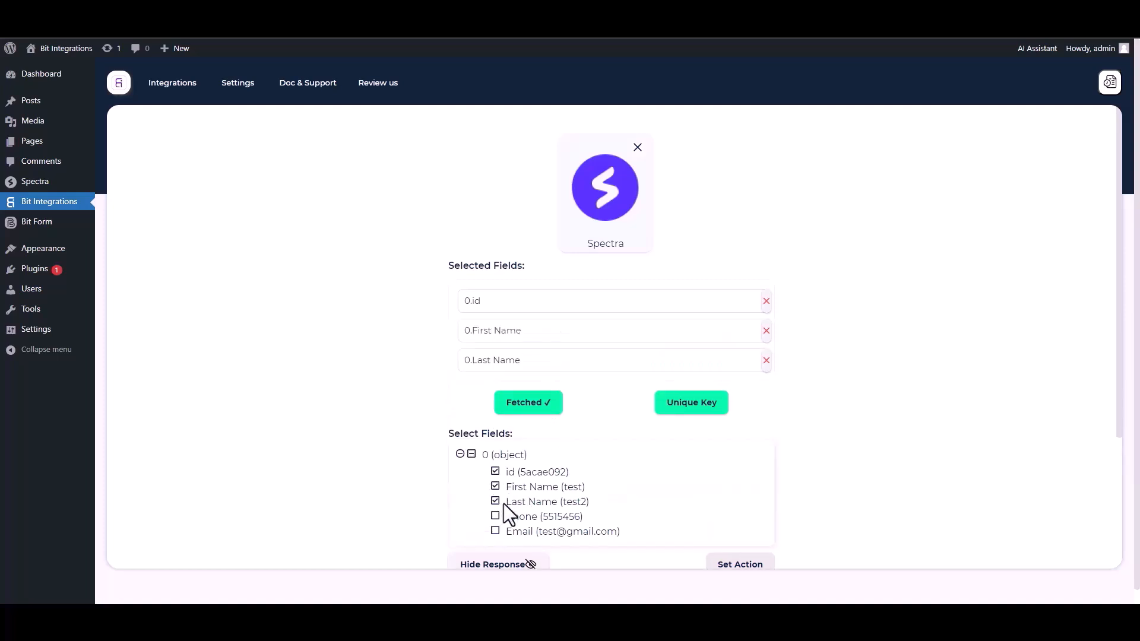
click(496, 516)
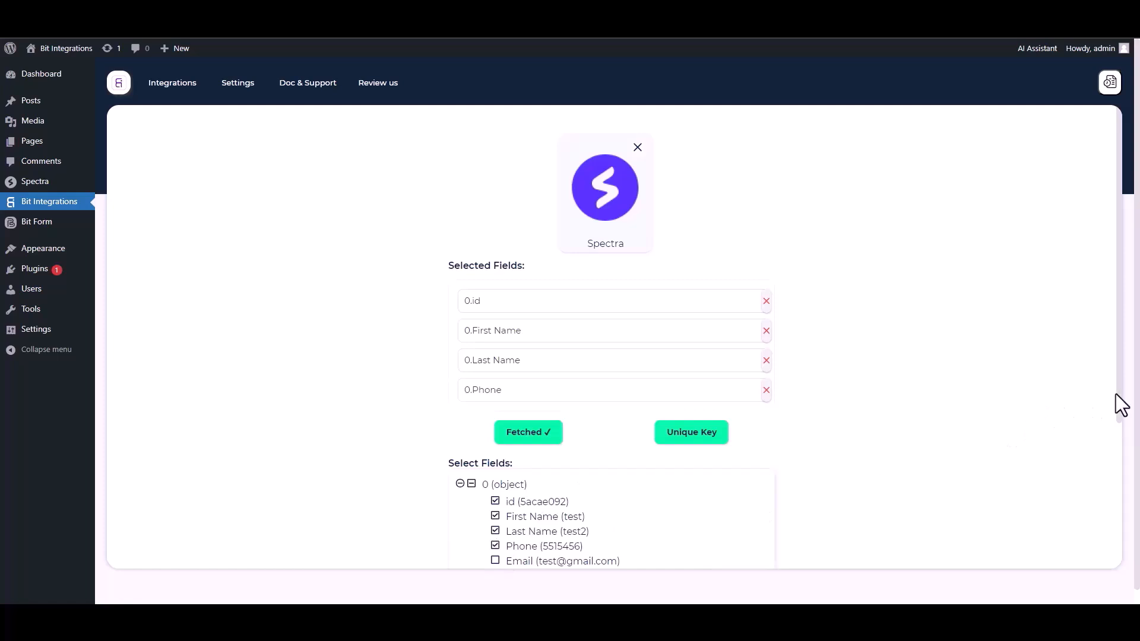
scroll(1116, 395, down, 1)
click(496, 533)
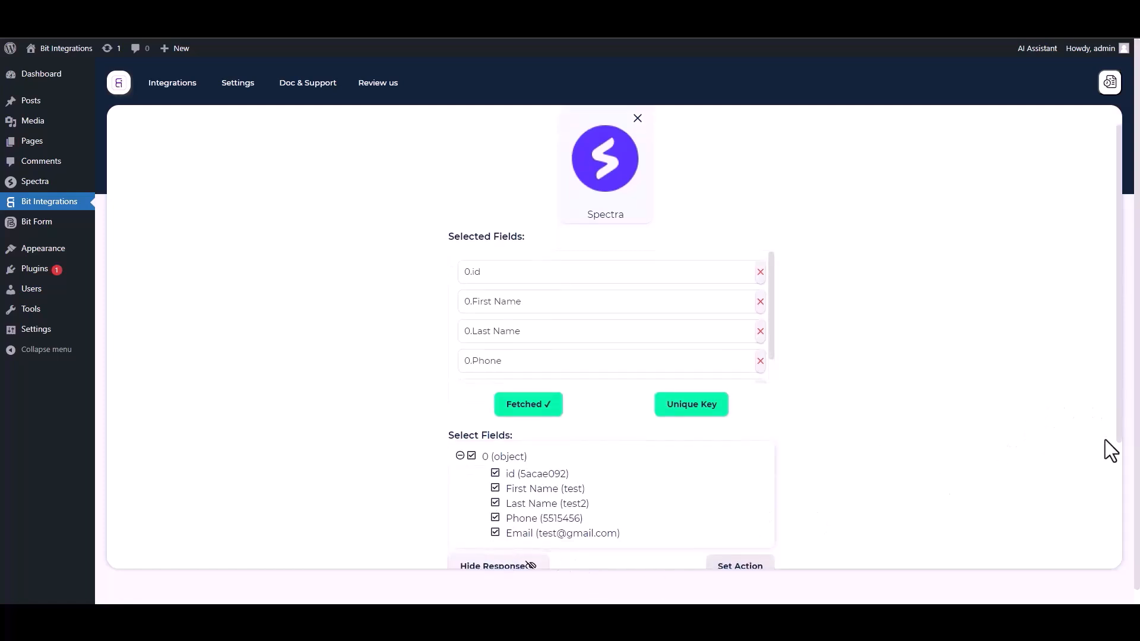
scroll(1118, 439, down, 1)
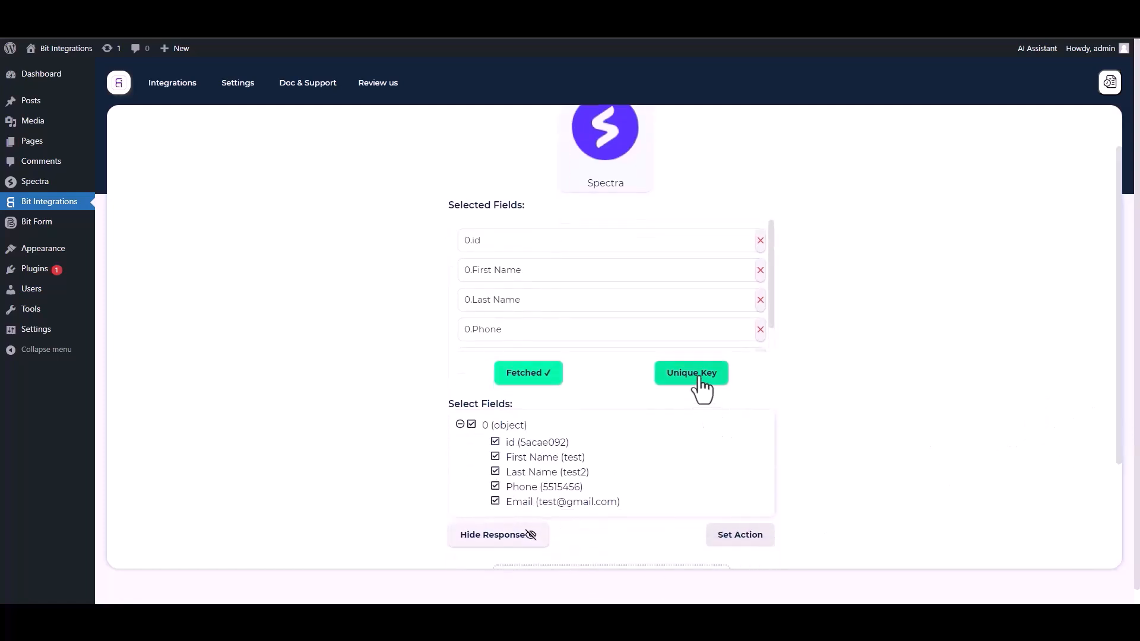
Set 0.id as the primary unique key, then proceed to action selection.
click(700, 374)
click(544, 330)
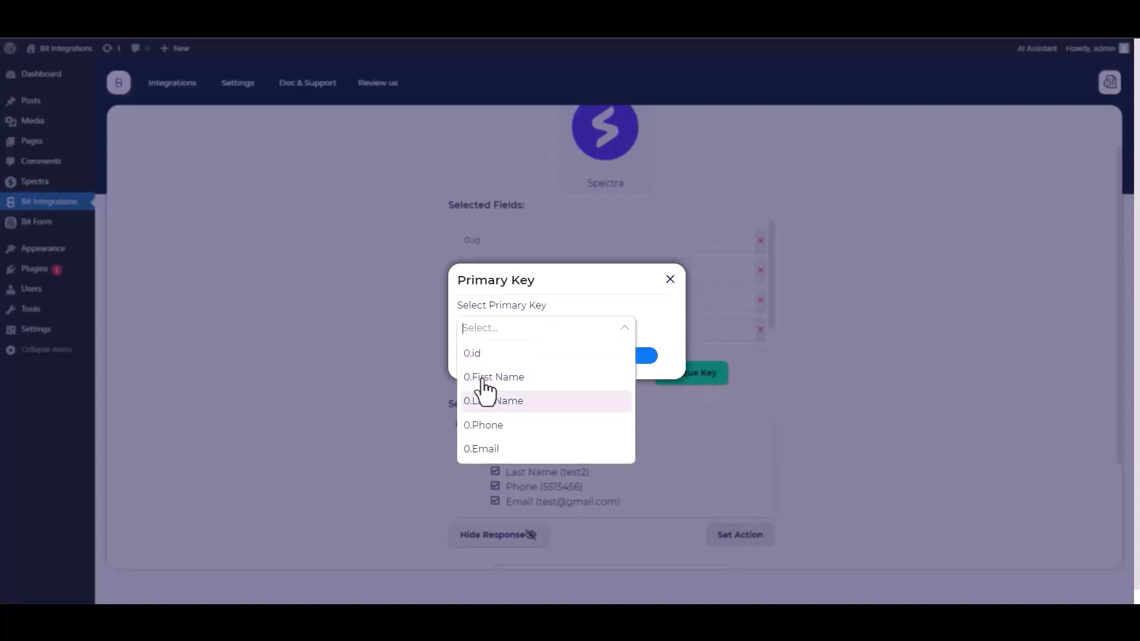
click(477, 356)
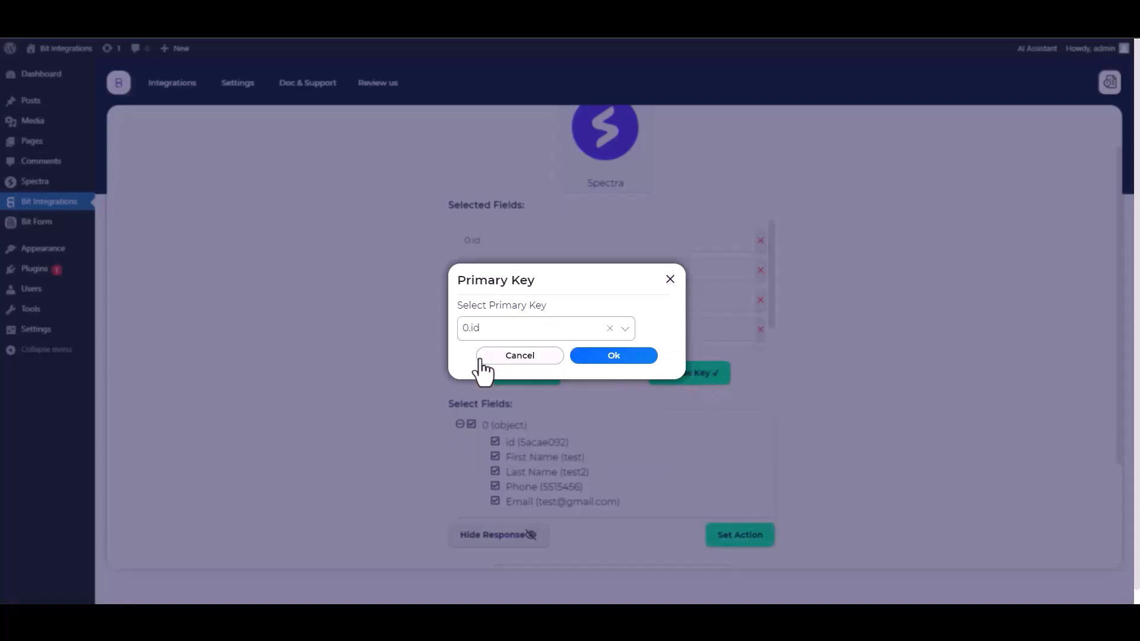
click(611, 356)
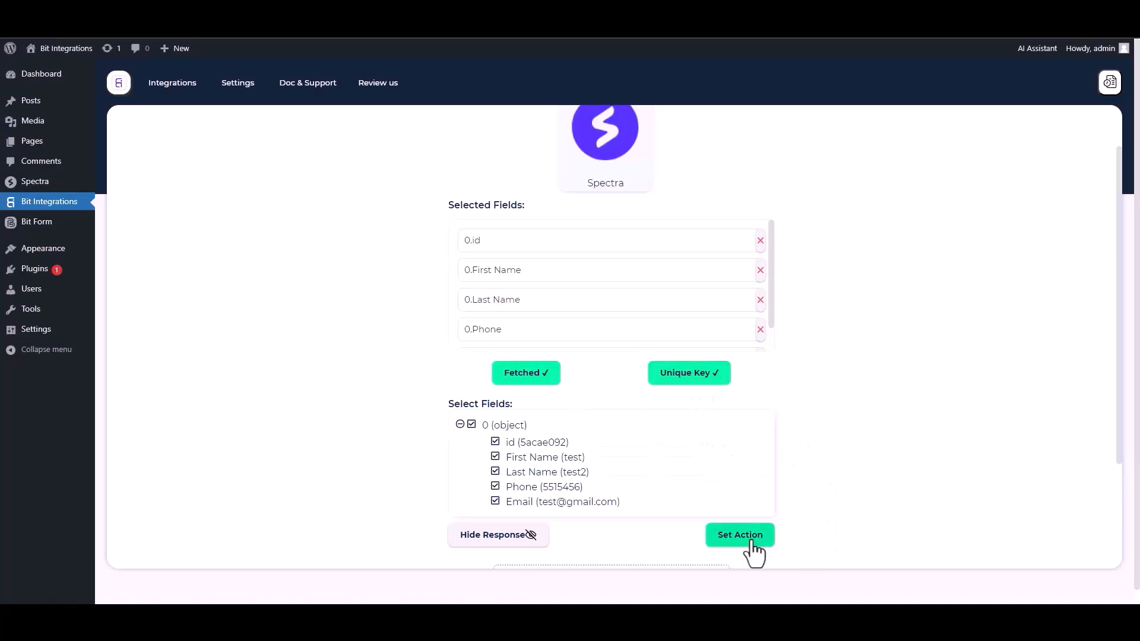
click(731, 541)
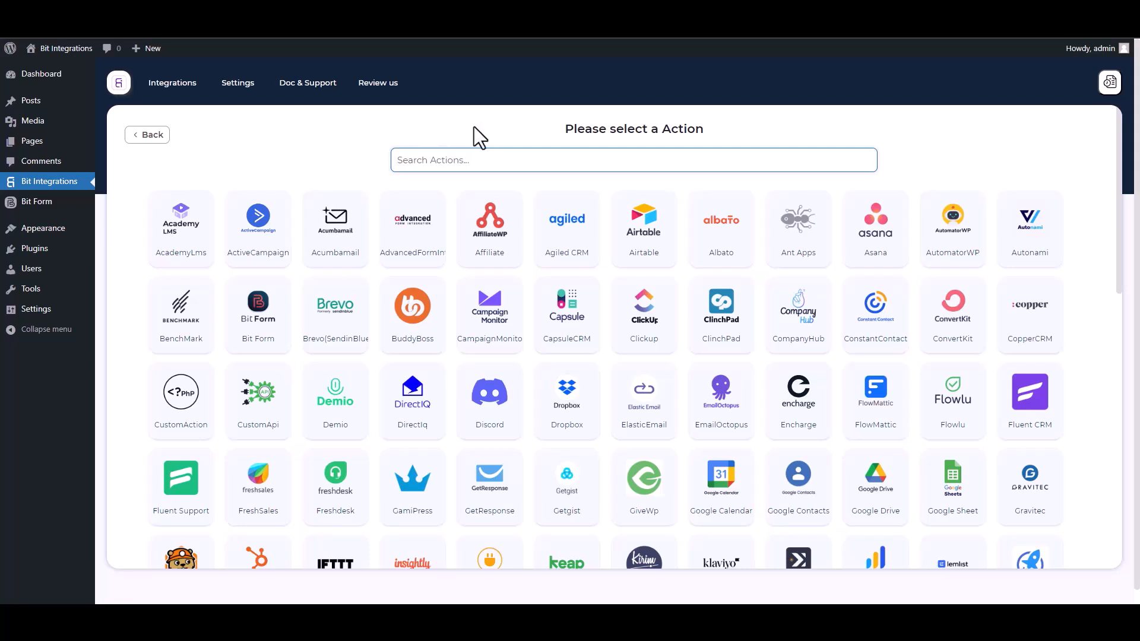
Search 'za', pick ZagoMail as the action, and open its API token page.
text(za)
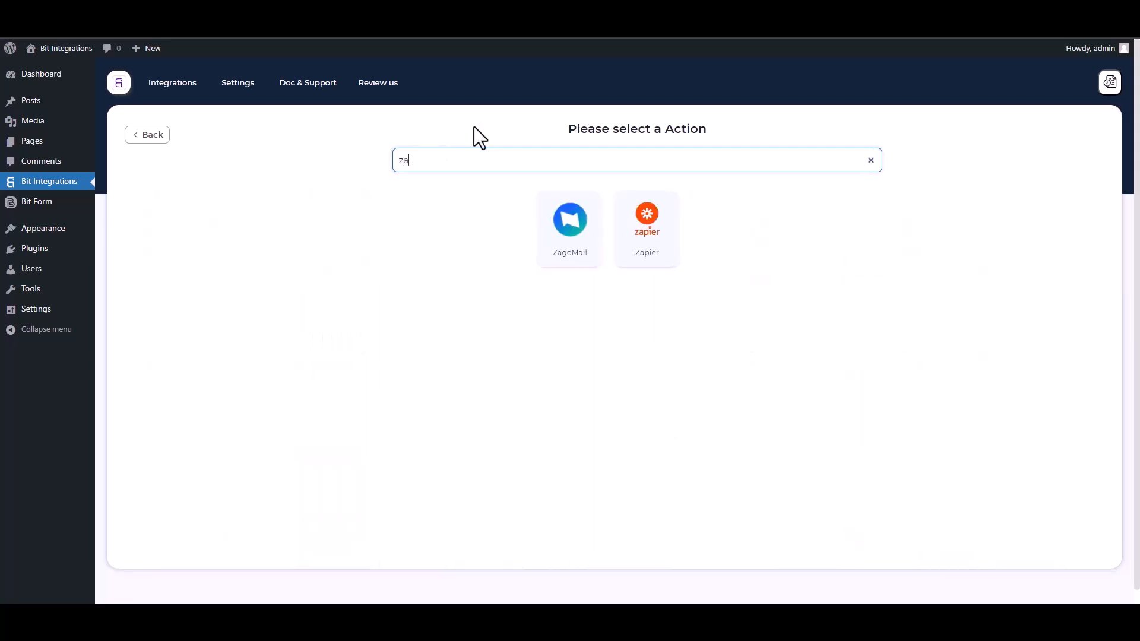
click(570, 239)
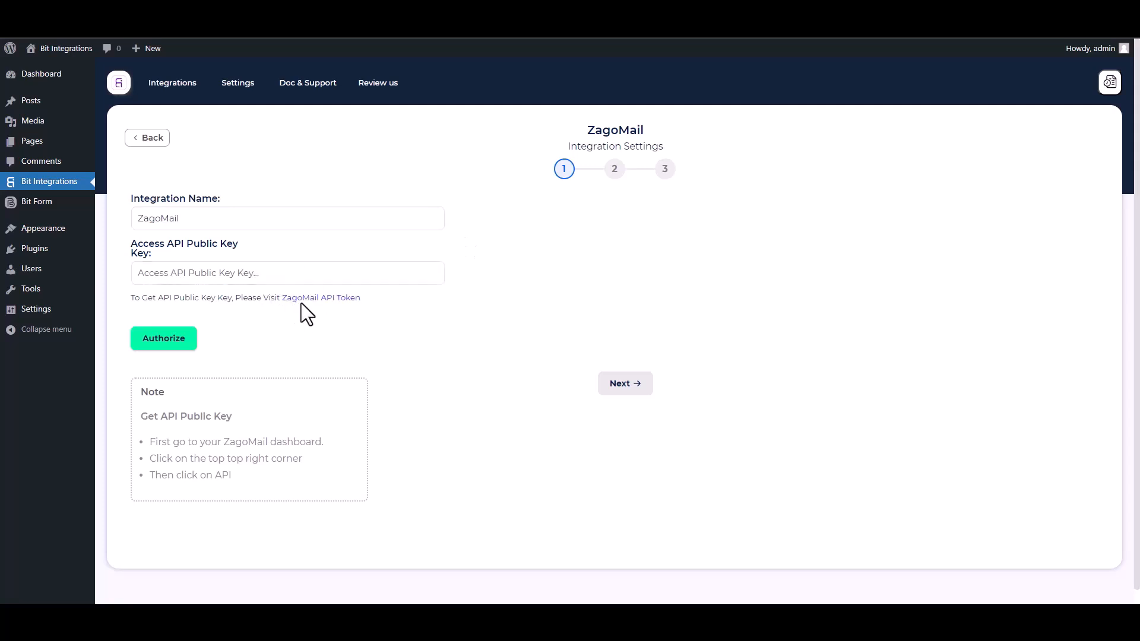
click(309, 299)
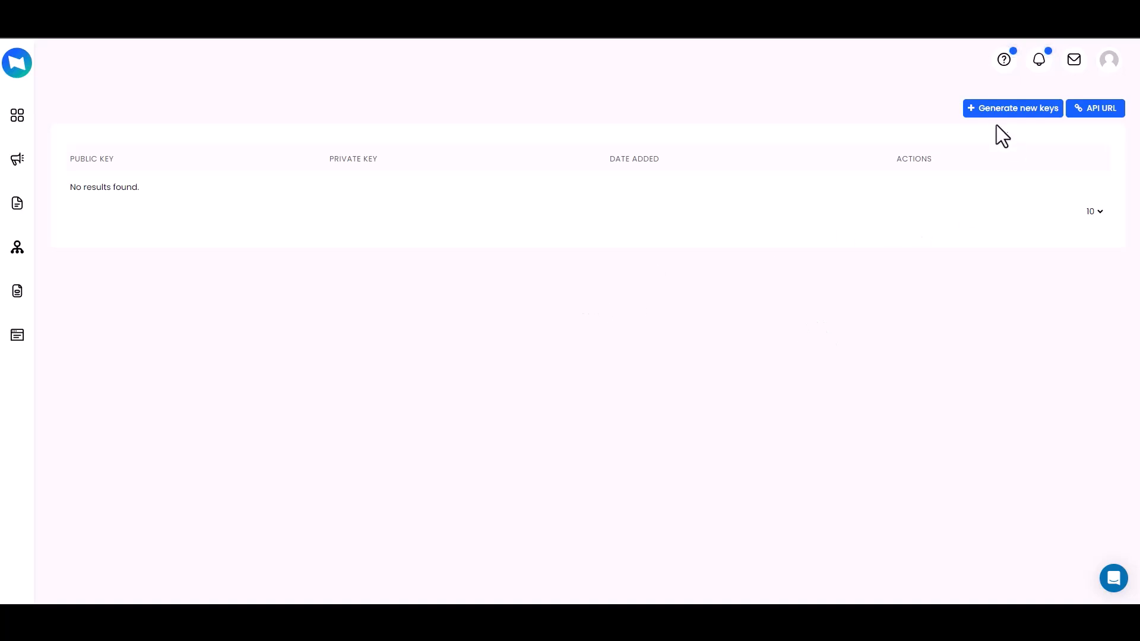
Generate and save a new ZagoMail API key pair.
click(1009, 114)
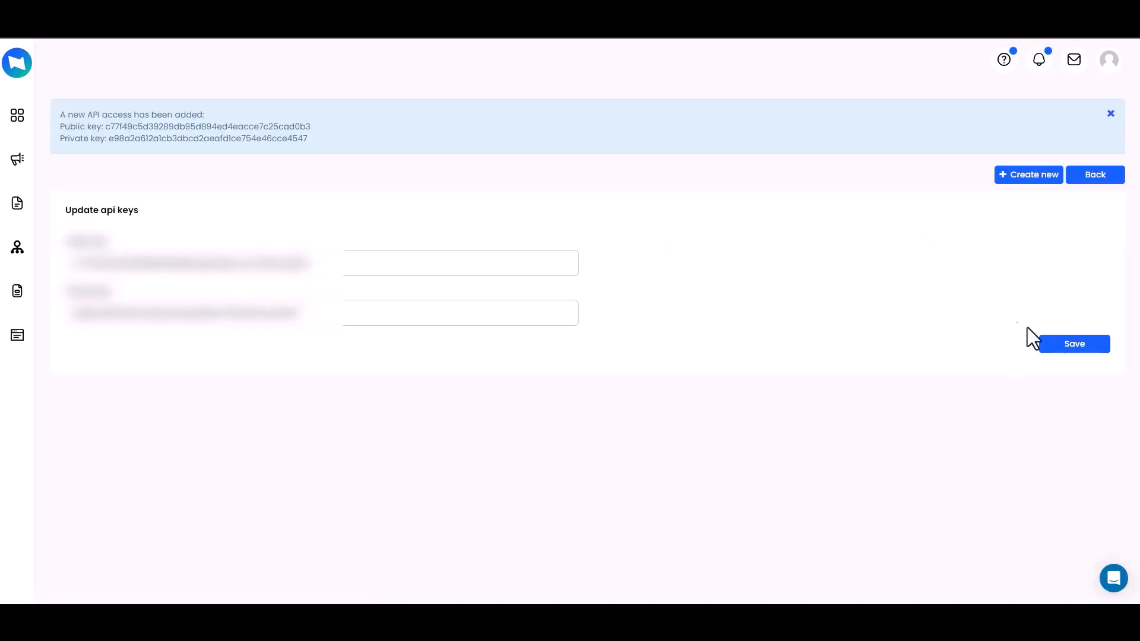
click(1057, 346)
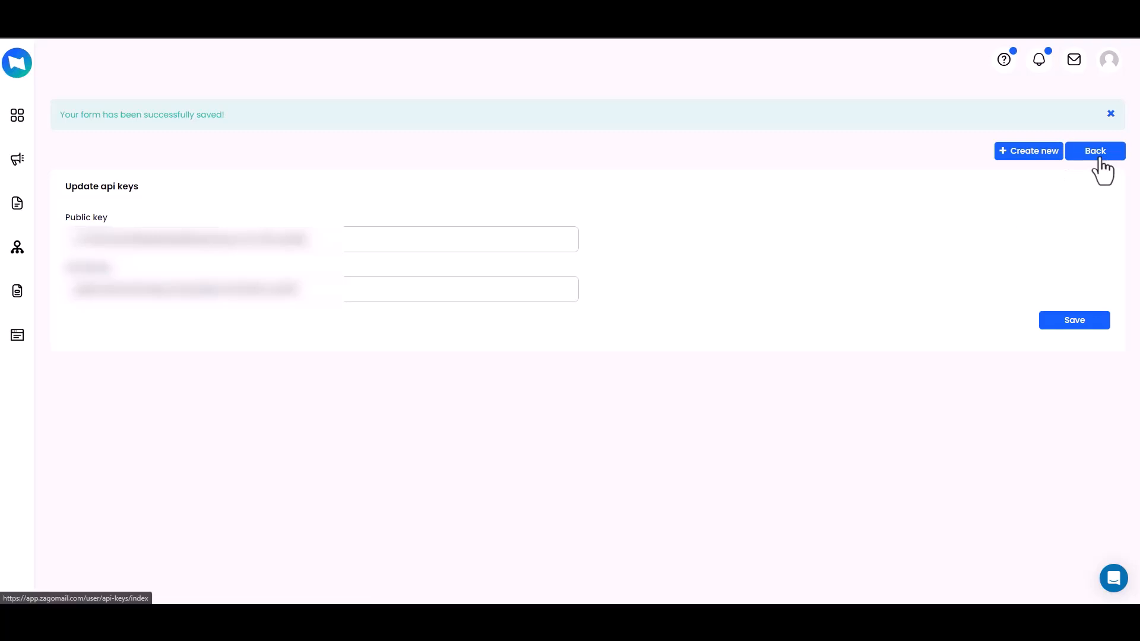
click(1098, 156)
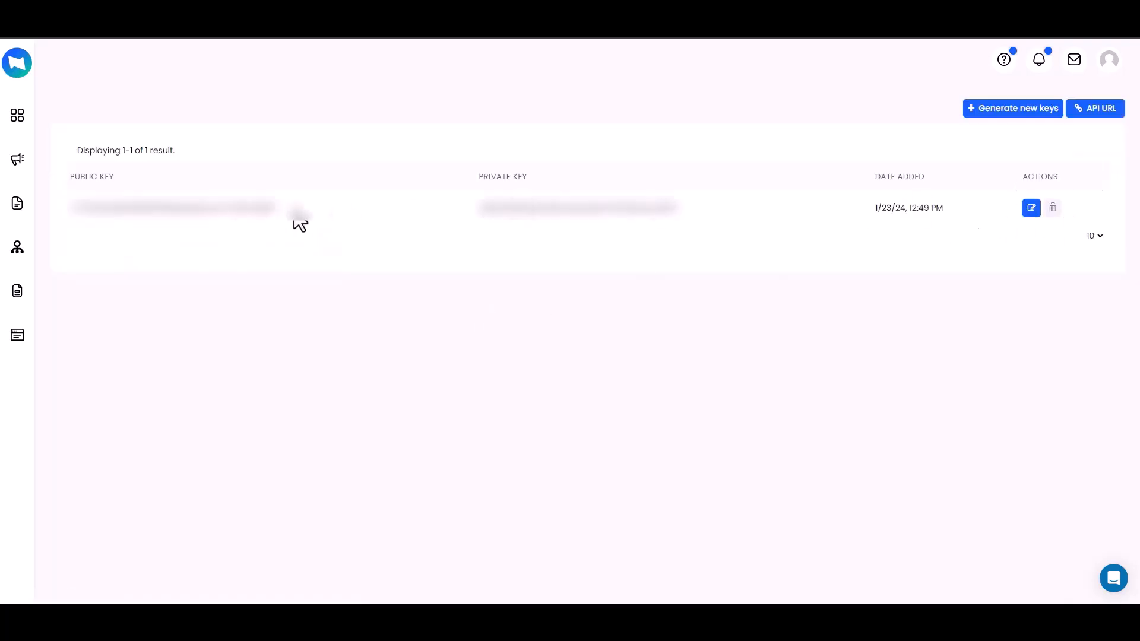
Paste the ZagoMail public key into Bit Integrations' Access API Public Key field.
click(193, 208)
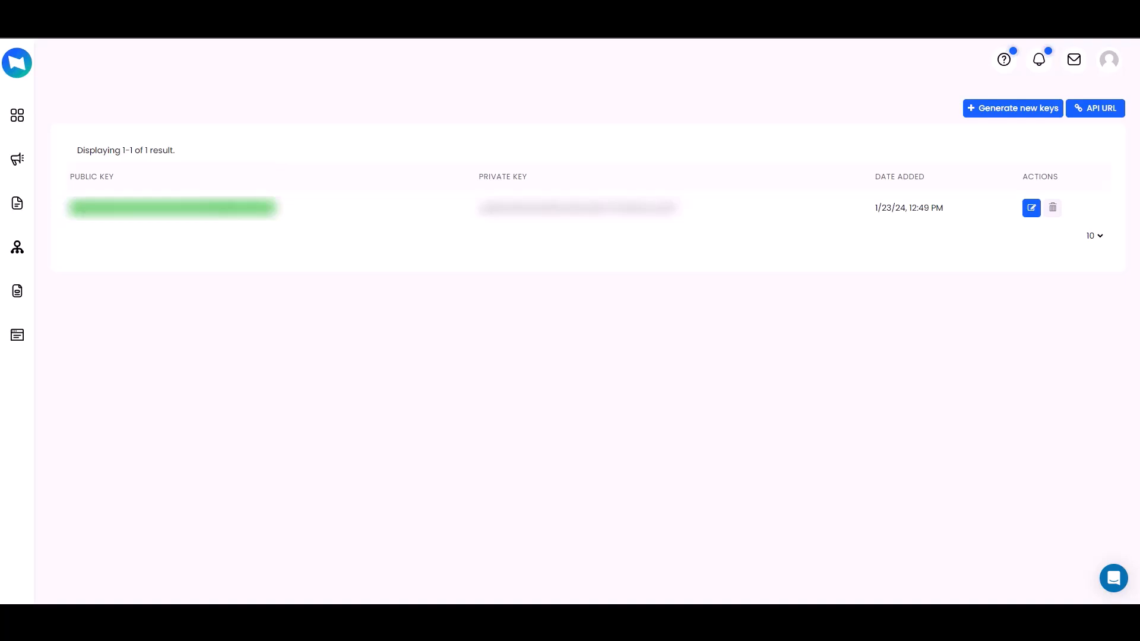
key(ctrl+shift+Tab)
click(194, 275)
key(ctrl+v)
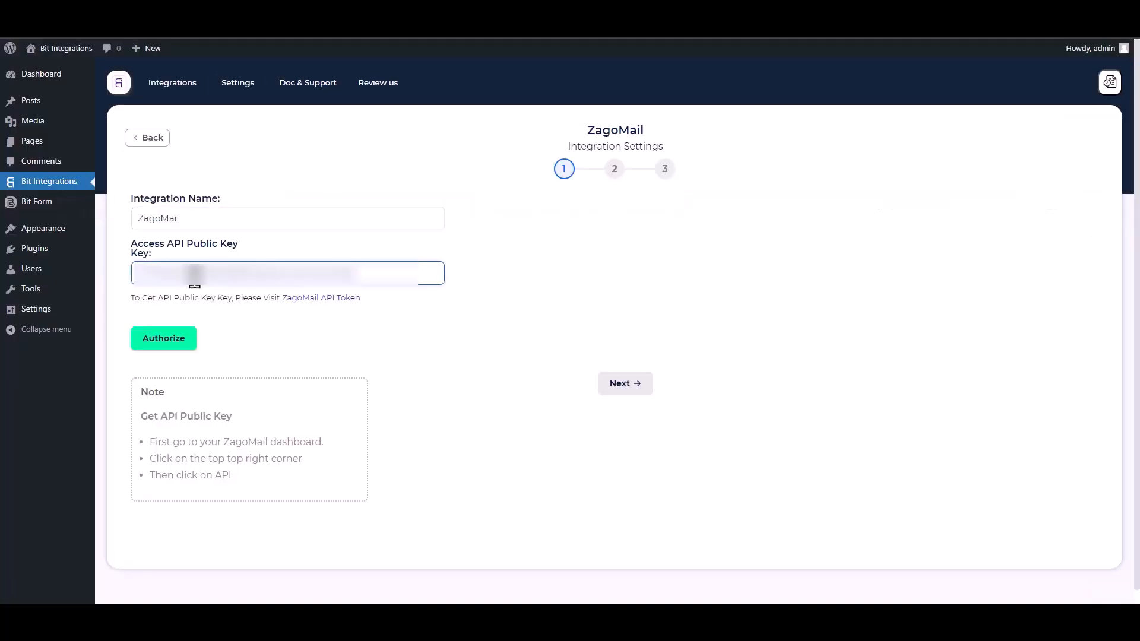
Authorize ZagoMail and choose the 'Bit Integrations' list as the destination.
click(193, 341)
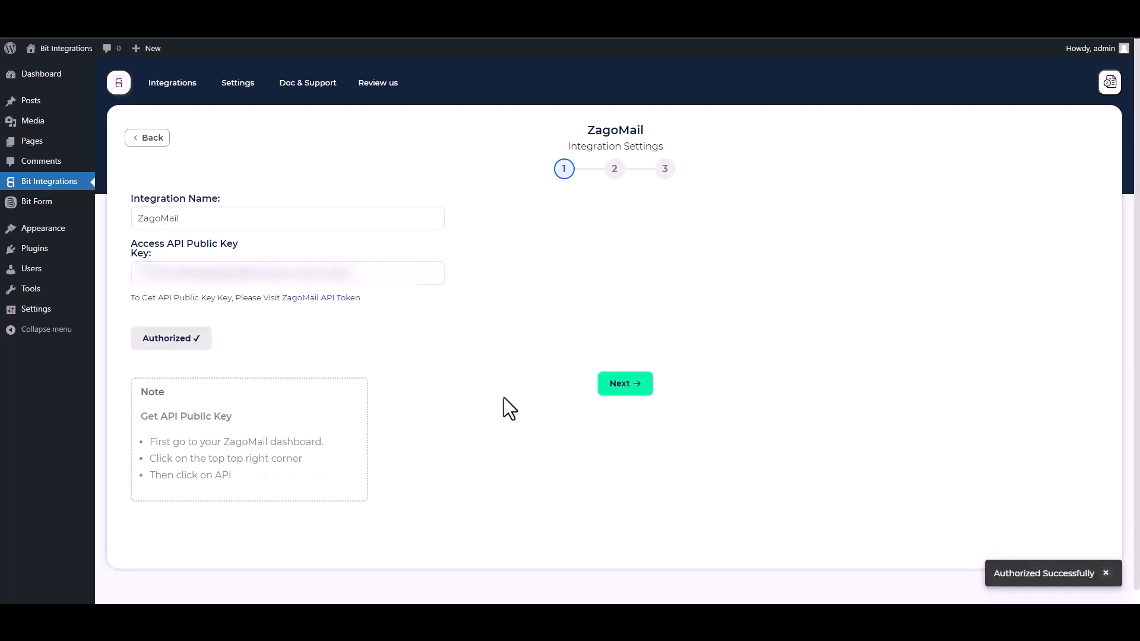
click(623, 386)
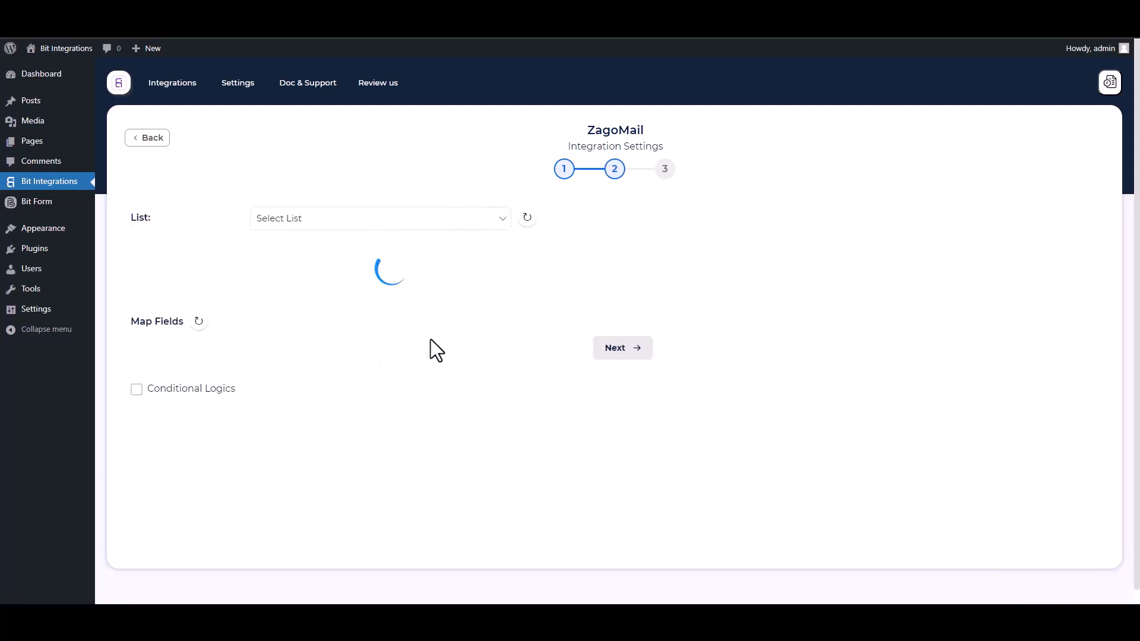
click(323, 221)
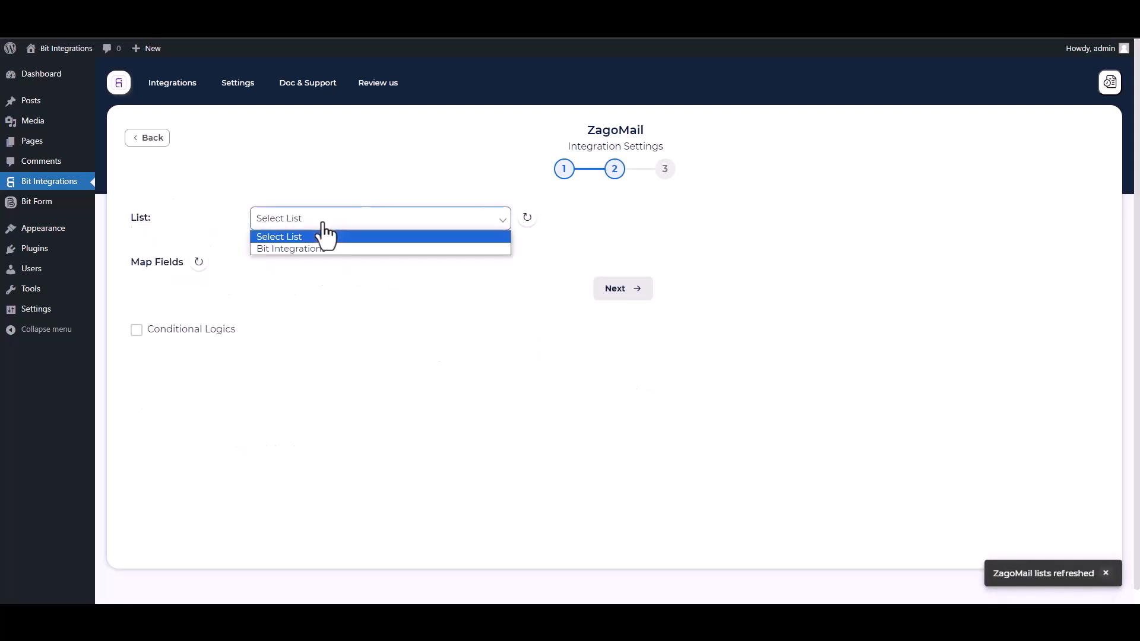
click(301, 247)
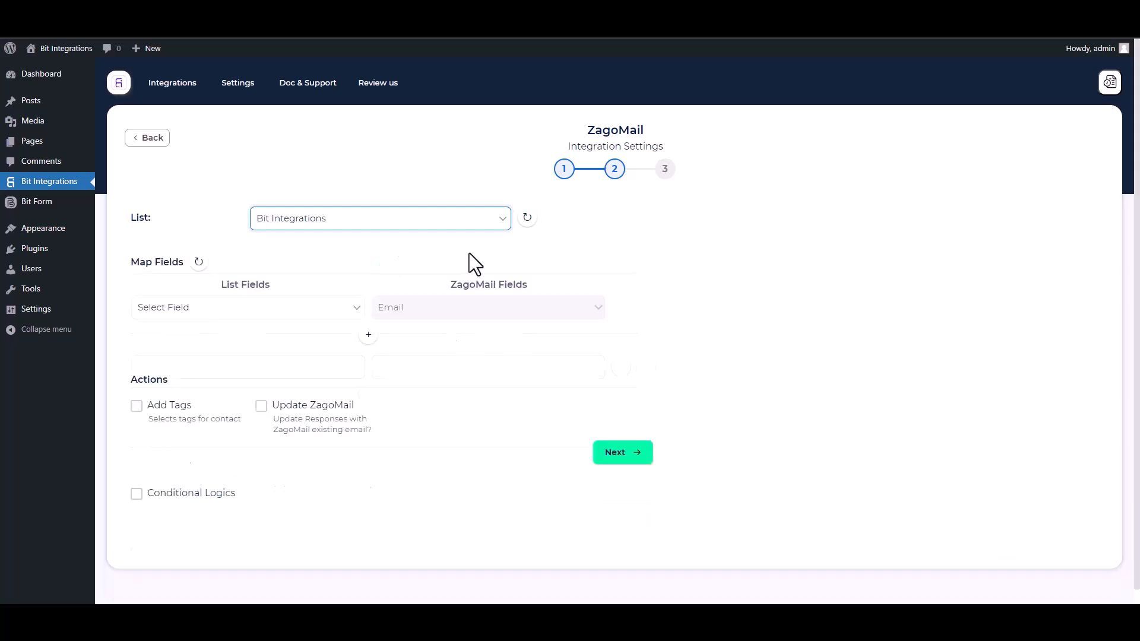
Map form Email to Email, First Name to First name, and Last Name to Last name.
click(247, 315)
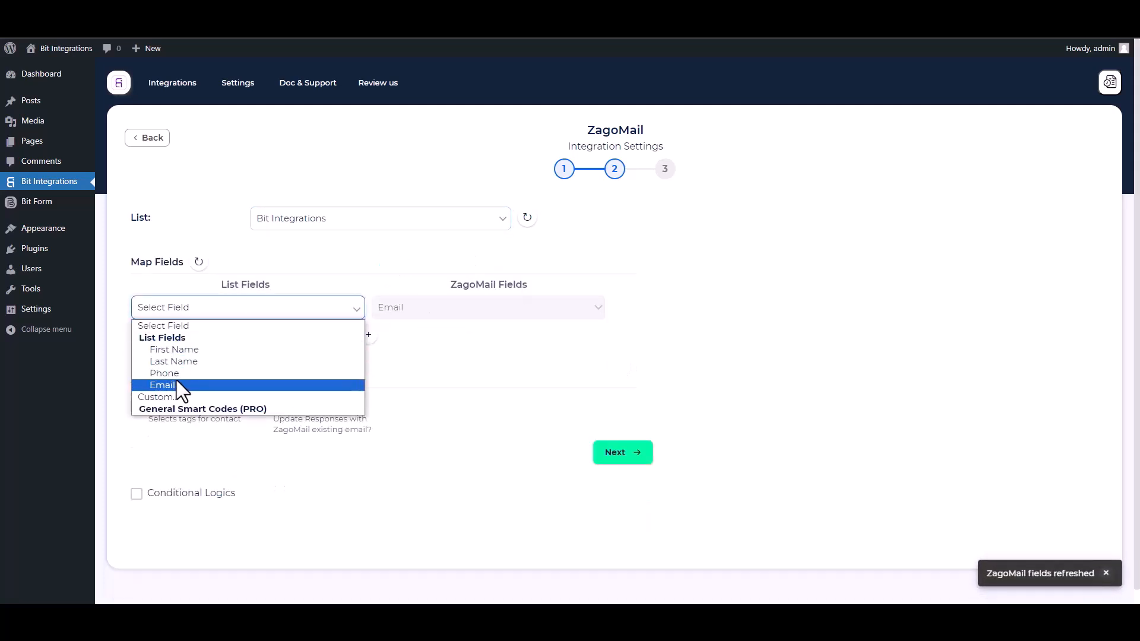
click(176, 385)
click(368, 335)
click(403, 337)
click(398, 368)
click(196, 338)
click(173, 380)
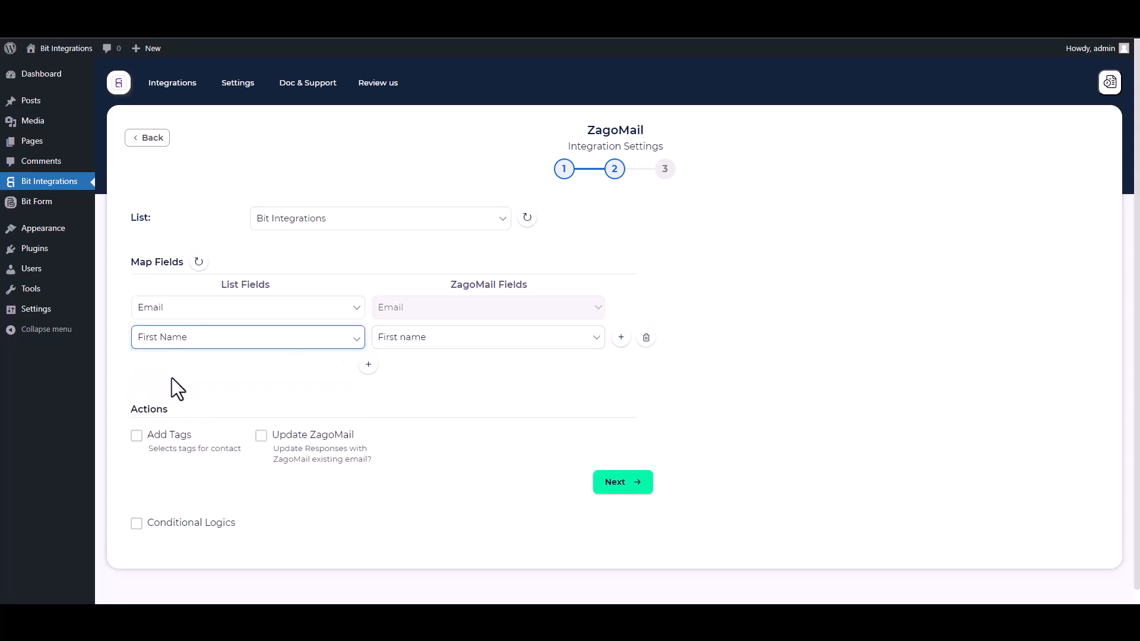
click(368, 364)
click(415, 366)
click(398, 407)
click(320, 370)
click(176, 421)
Leave Conditional Logics off and finish and save the ZagoMail integration.
scroll(715, 420, down, 1)
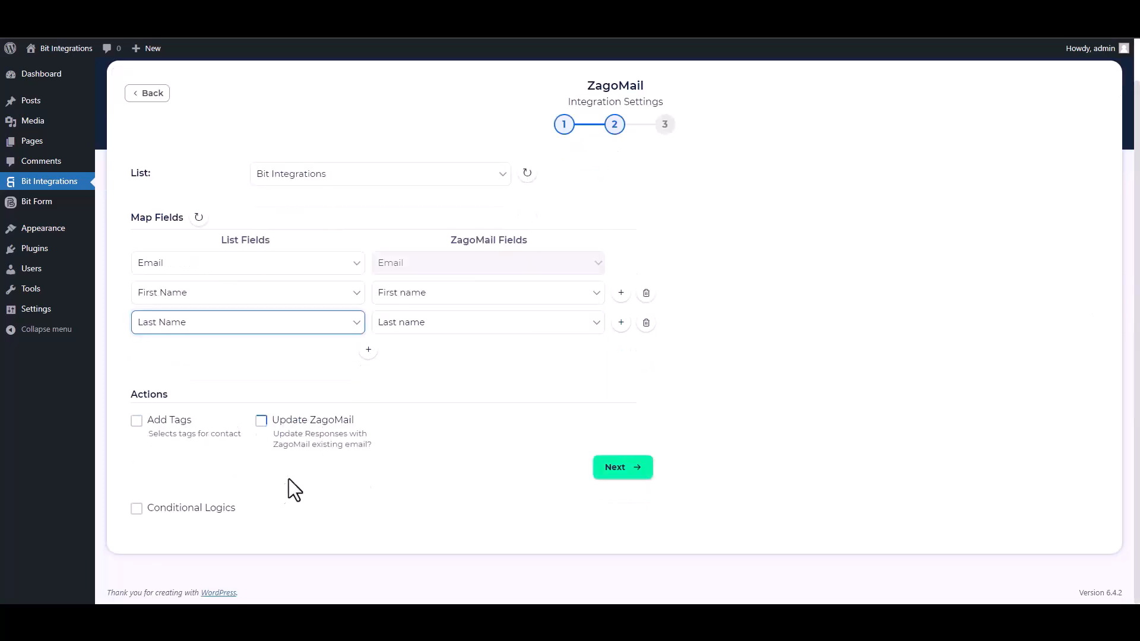
click(150, 508)
scroll(247, 552, down, 2)
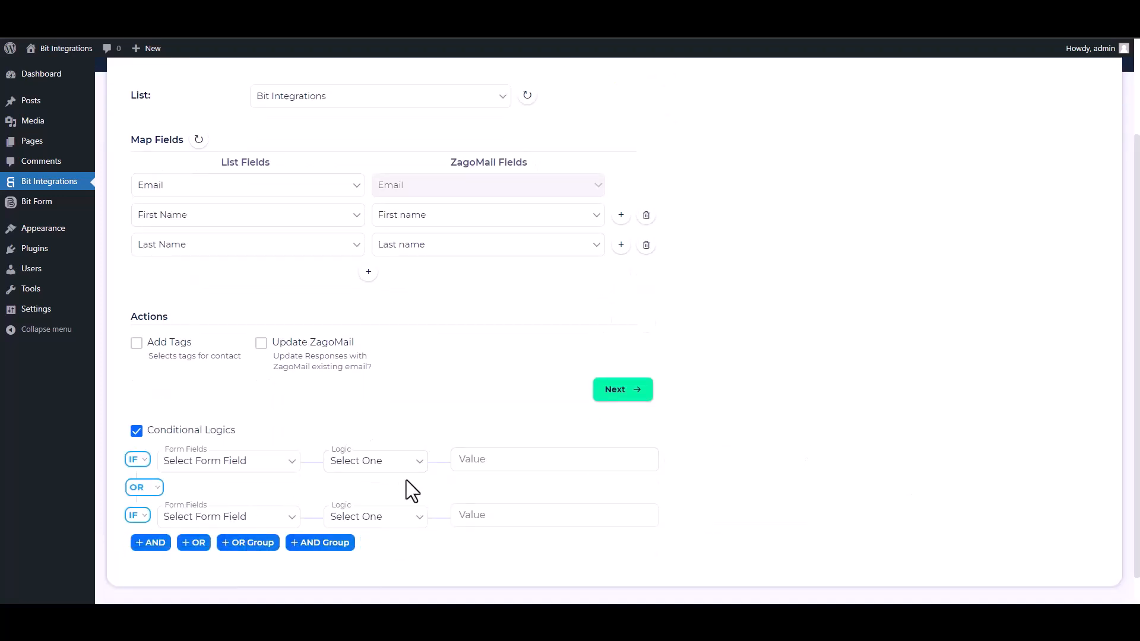
click(137, 431)
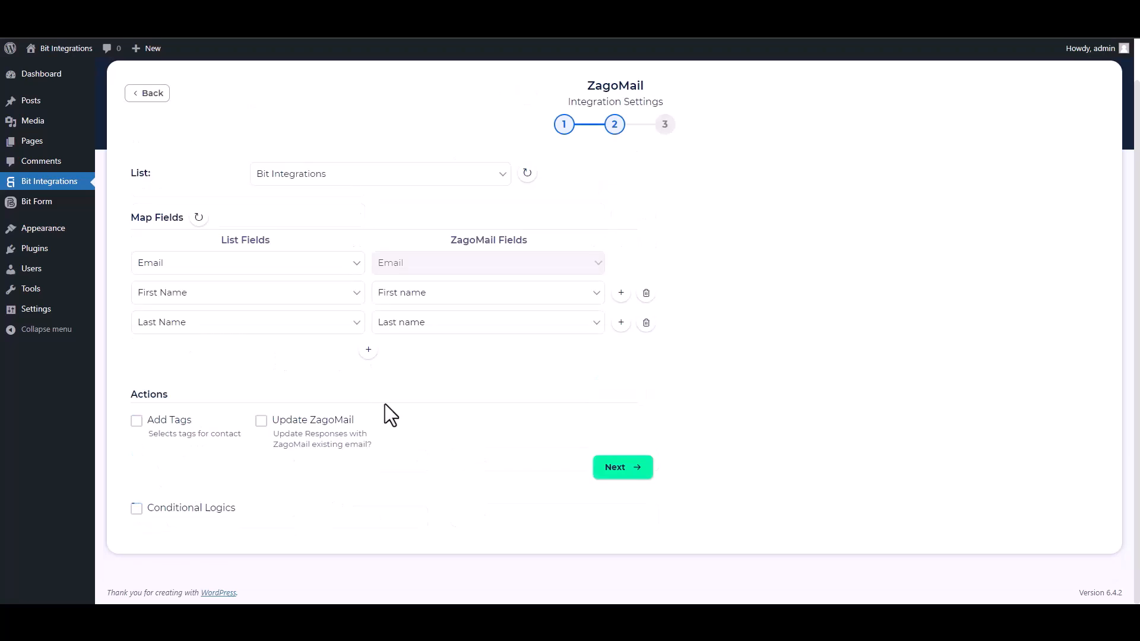
click(611, 469)
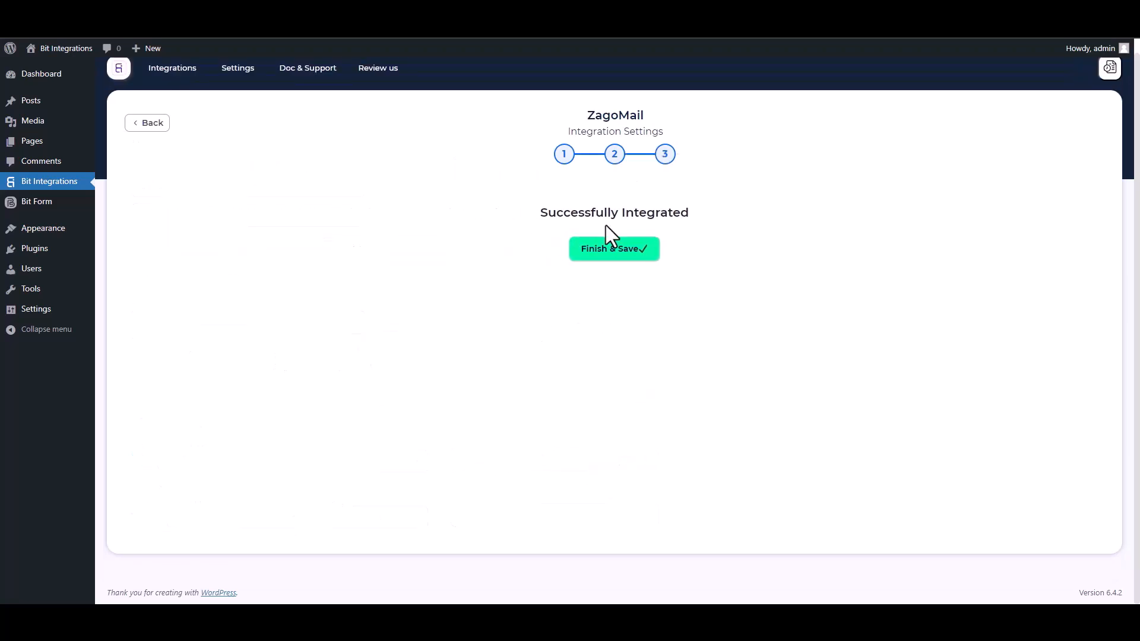
click(609, 257)
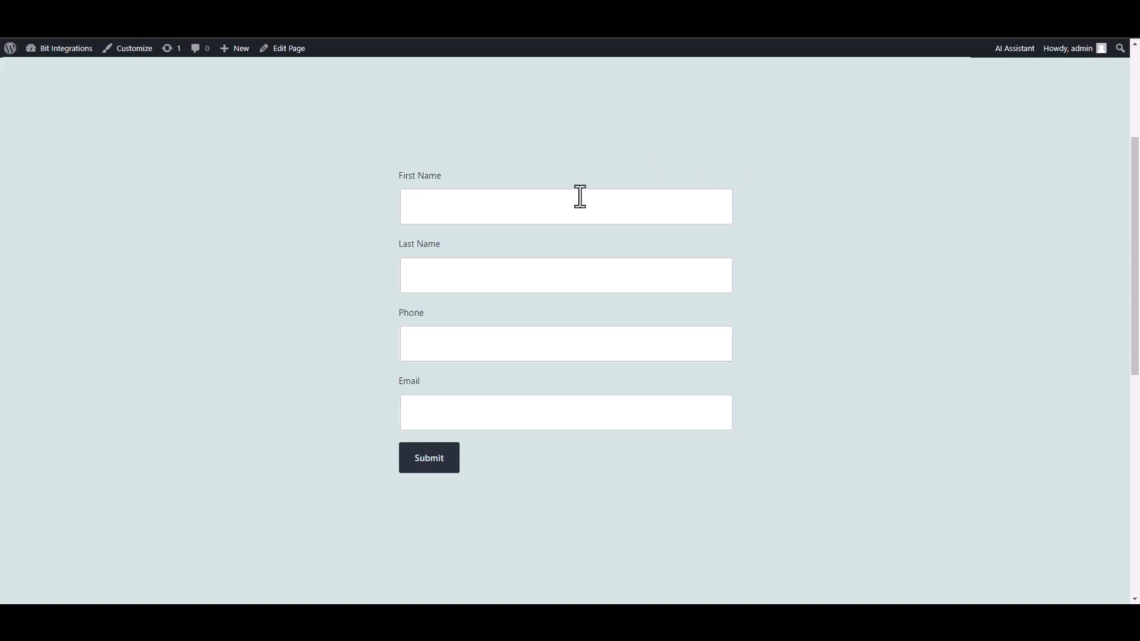
click(580, 195)
Submit the form with first name 'Bit', last name 'Integrations', a test phone number and a support email.
text(Bit)
click(672, 277)
text(Integrations)
click(644, 355)
text(444555666)
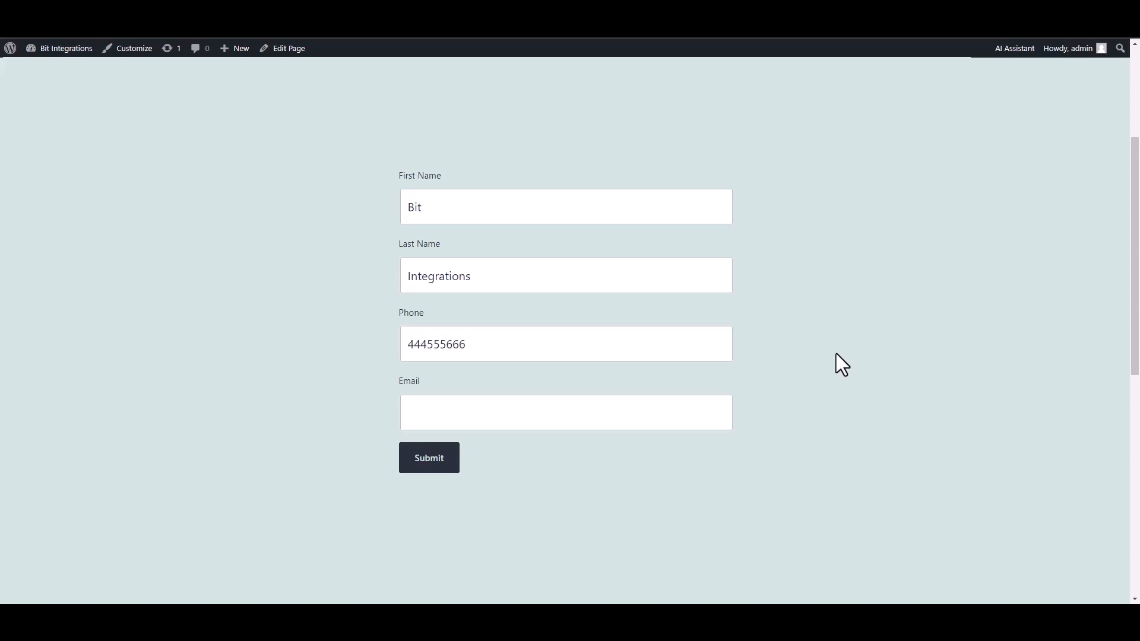
click(674, 404)
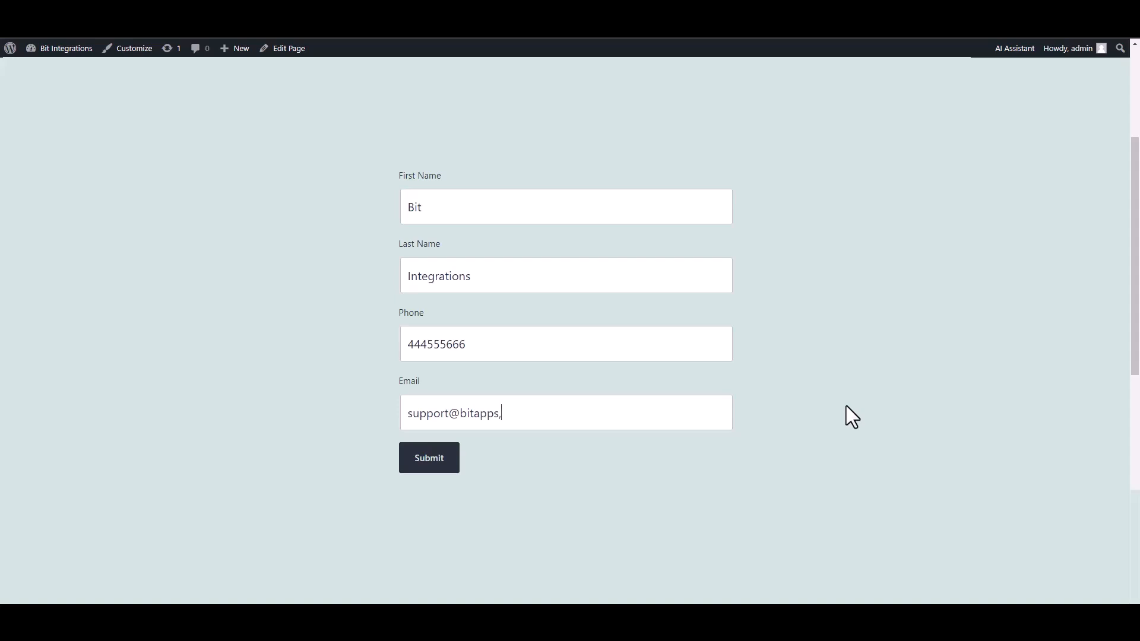
click(439, 467)
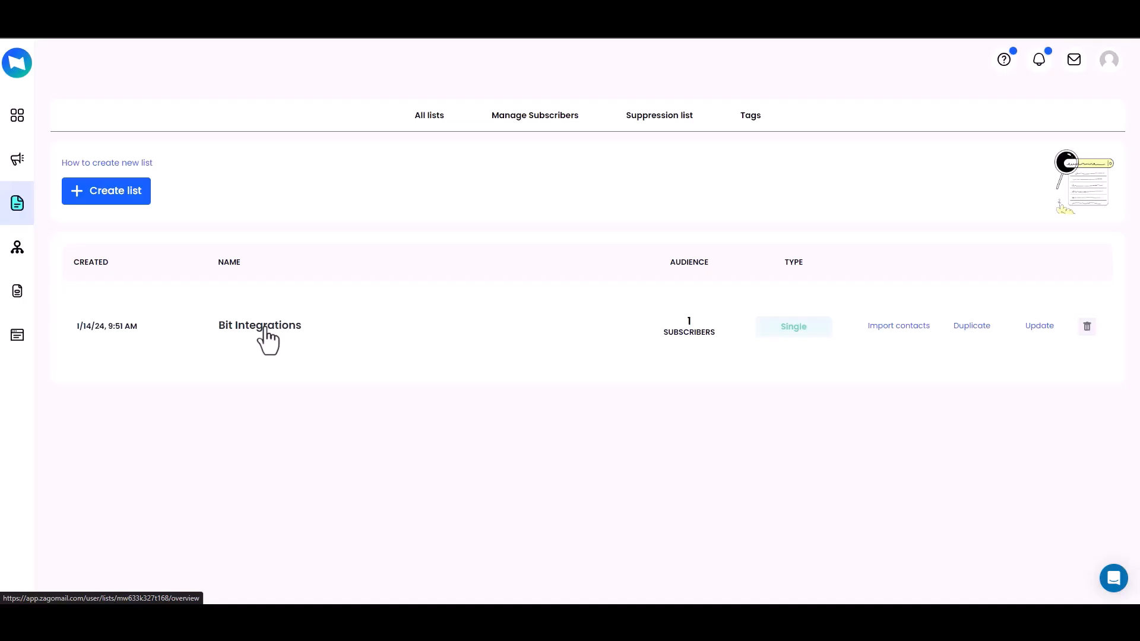
Open the Bit Integrations list and display its subscriber table.
click(265, 331)
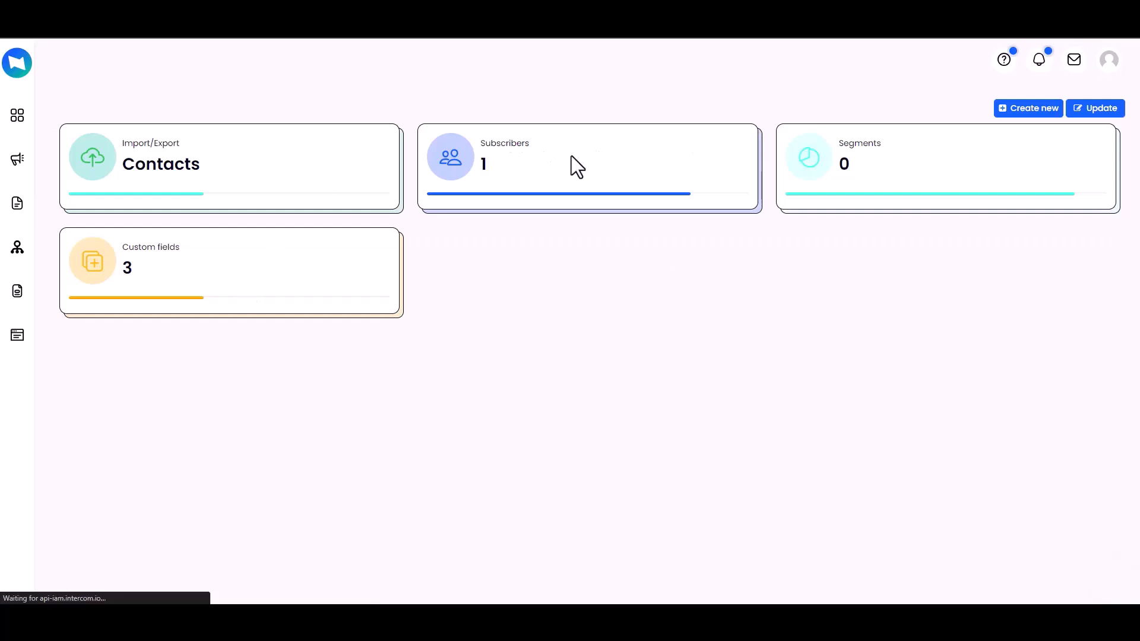
click(496, 156)
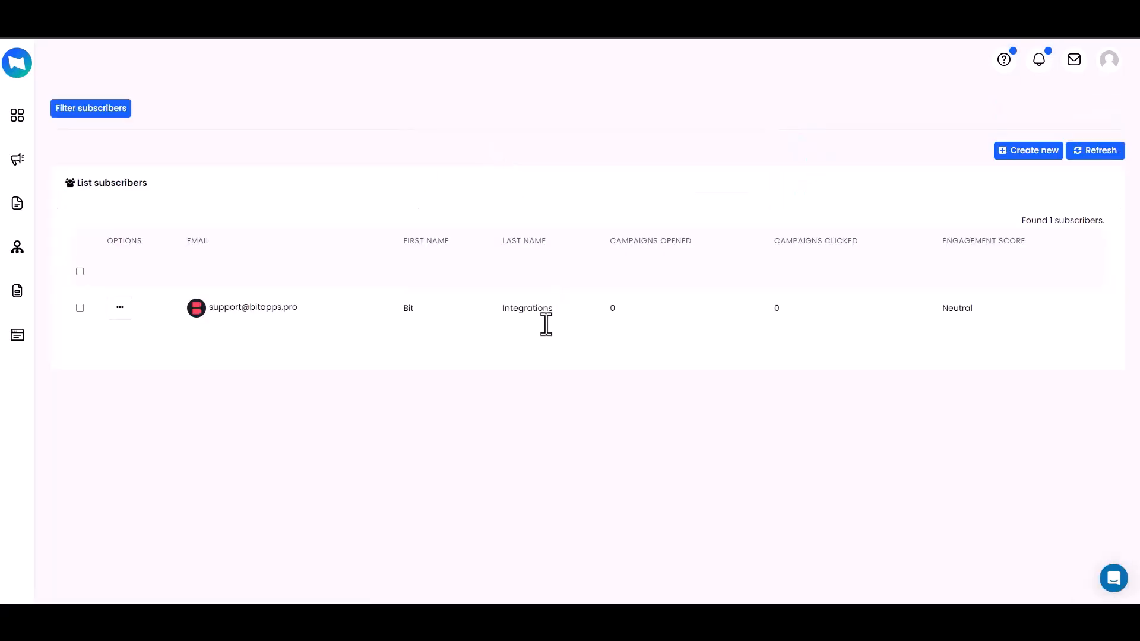